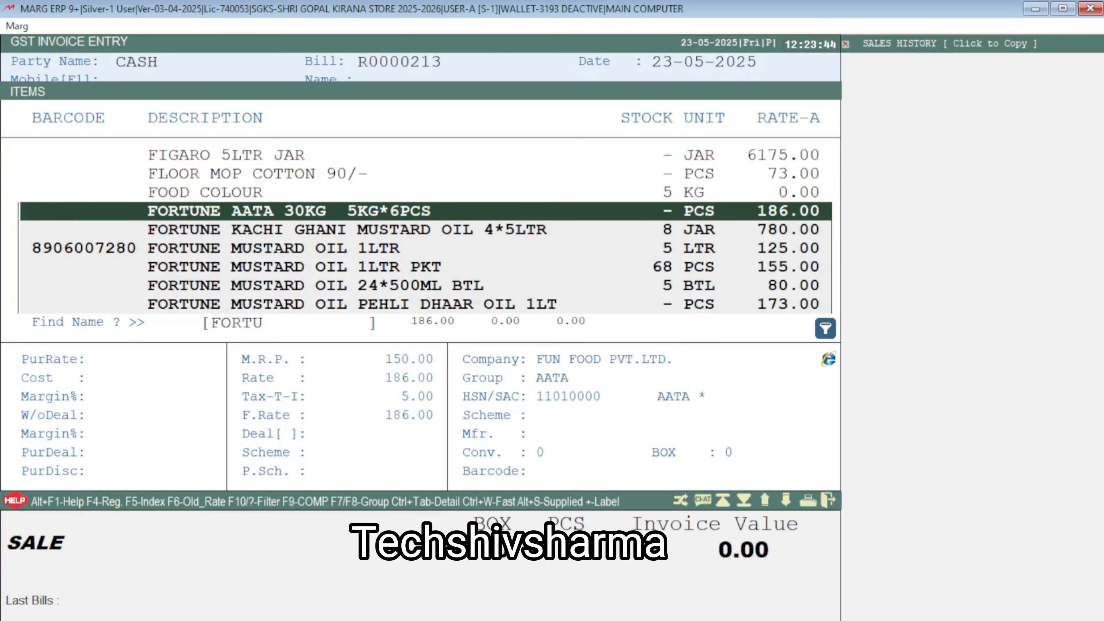
key(Down)
key(Down)
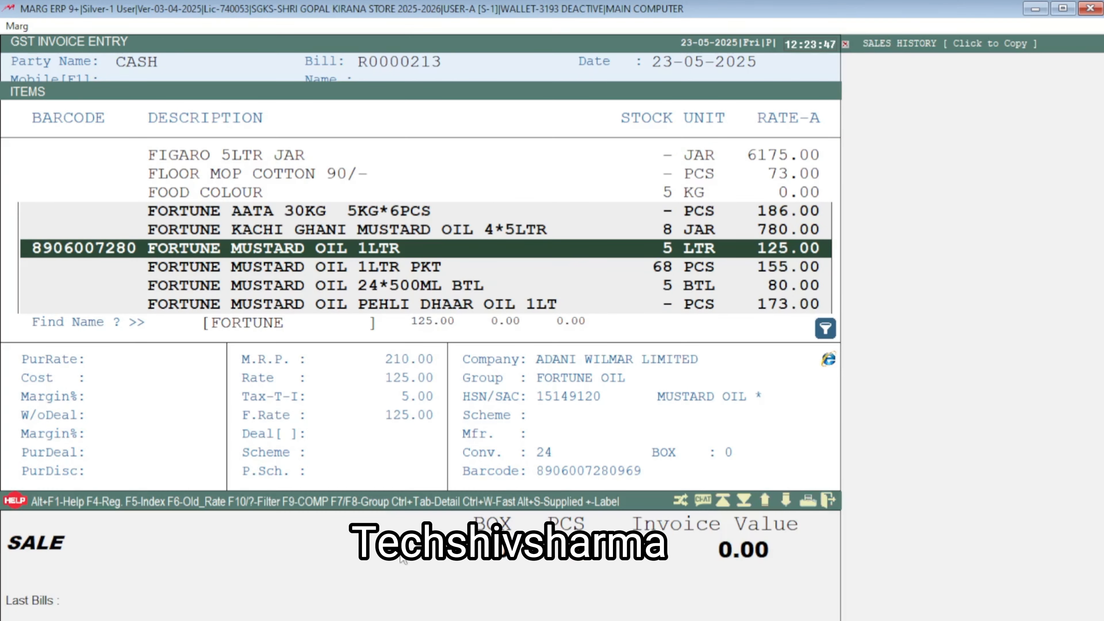
key(Return)
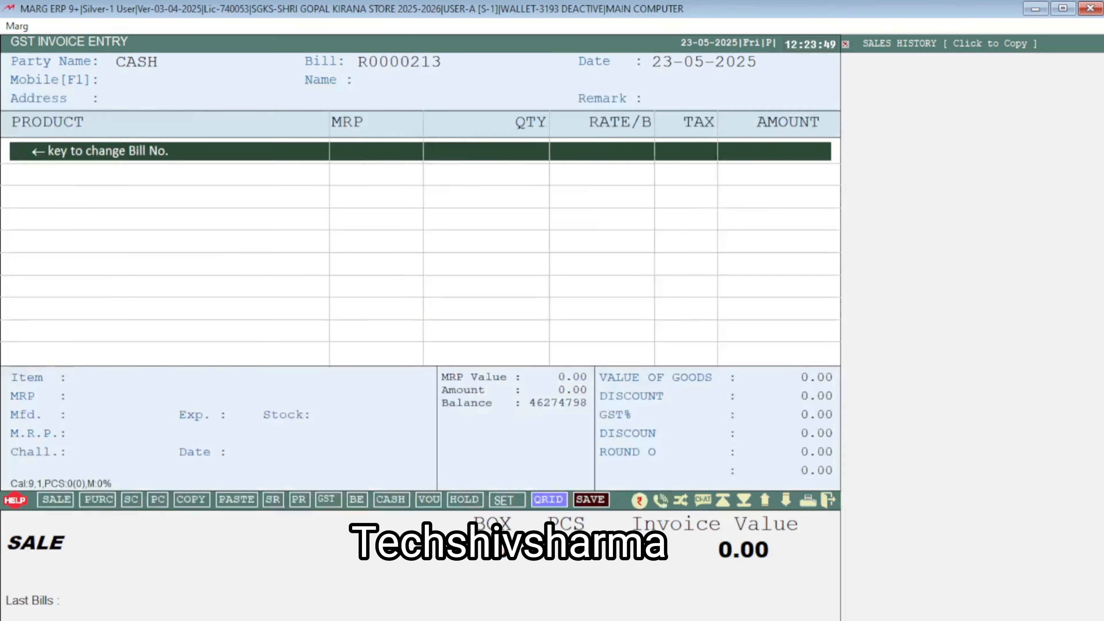
key(Down)
key(Down)
key(Return)
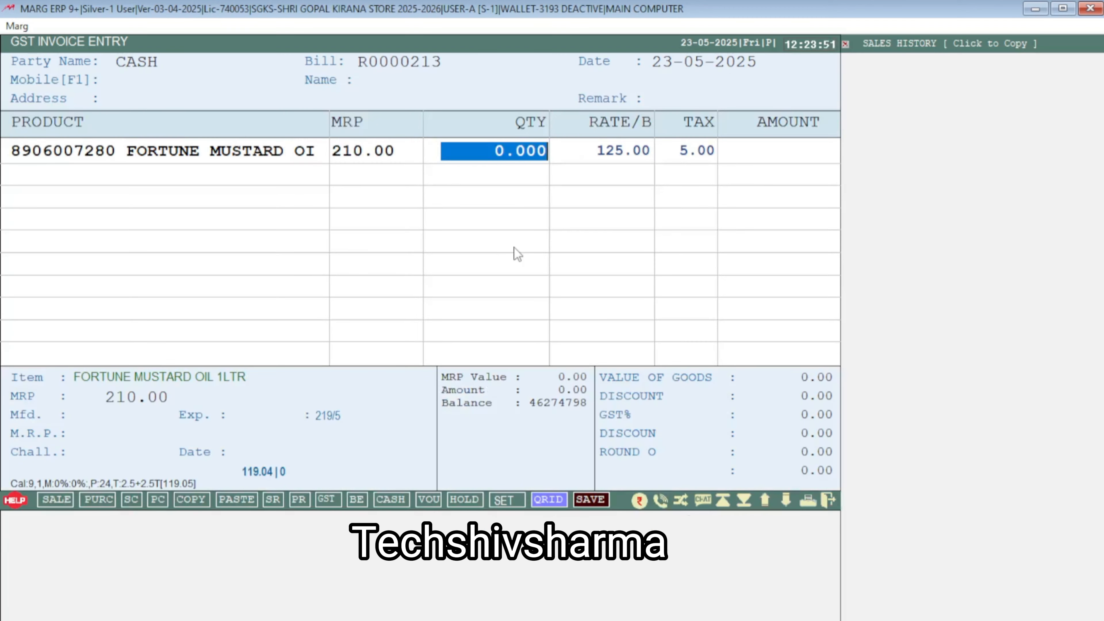
key(Escape)
Step: Try to add 5 LTR of FORTUNE MUSTARD OIL 1LTR from the 166.00 MRP batch at rate 165.00
key(Return)
key(Return)
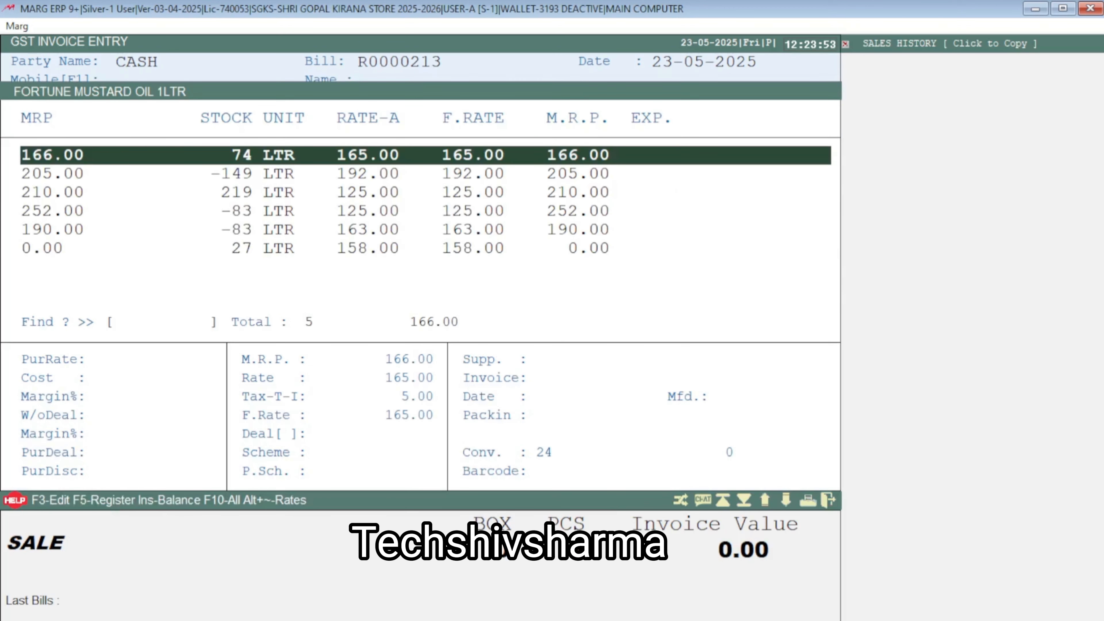
key(Return)
text(5)
key(Return)
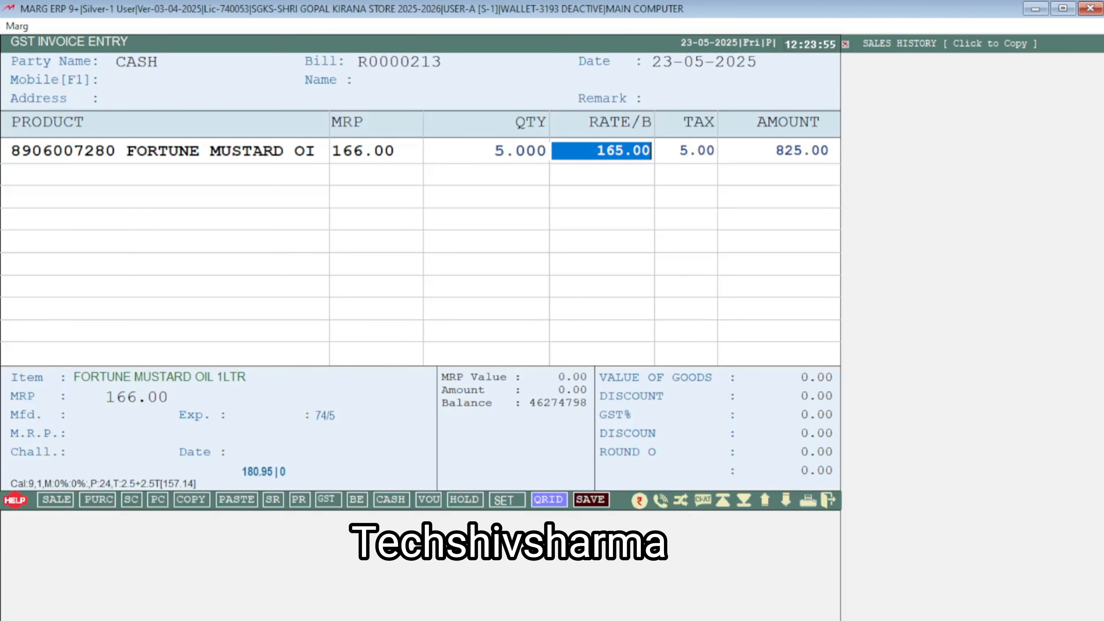
key(Return)
key(Return)
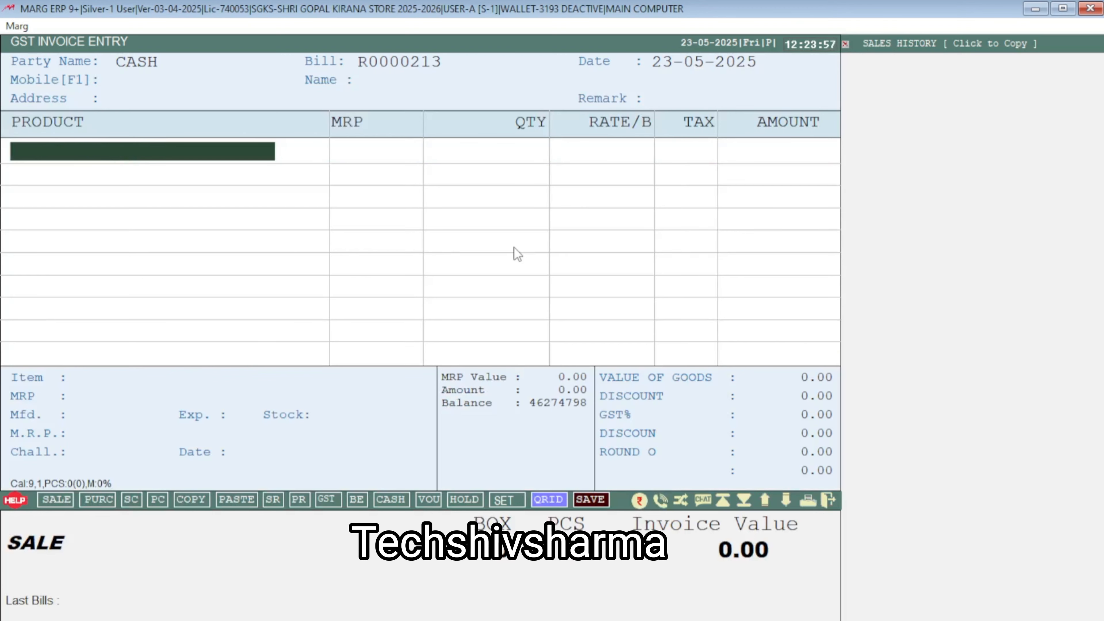
Step: Try to add 5 LTR of FORTUNE MUSTARD OIL 1LTR from the 0.00 MRP batch at rate 158.00
key(Return)
key(Up)
key(Return)
key(Down)
key(Down)
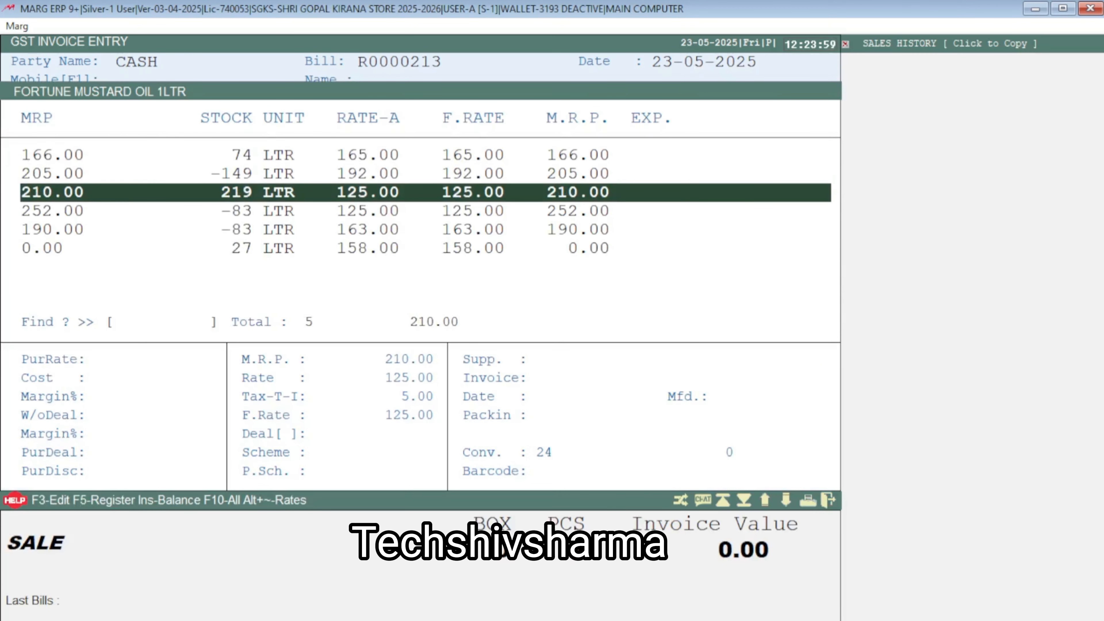
key(Down)
key(Down)
key(Down)
key(Return)
text(5)
key(Return)
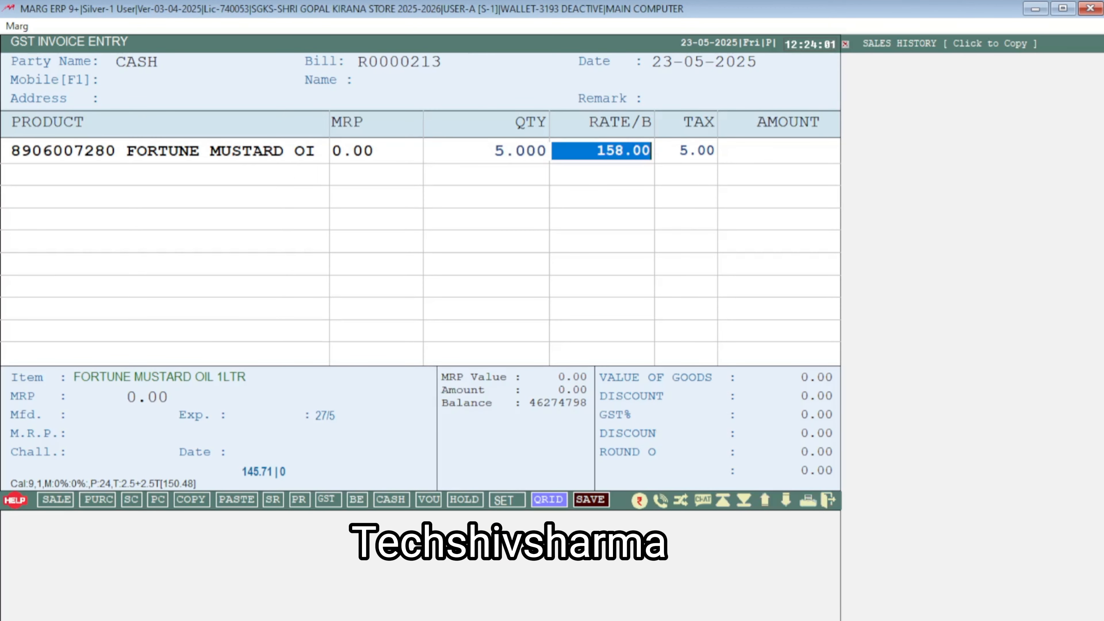
key(Return)
key(Return)
Step: Add 5 LTR of FORTUNE MUSTARD OIL 1LTR from the 210.00 MRP batch at rate 125.00 to the bill
key(Return)
key(Return)
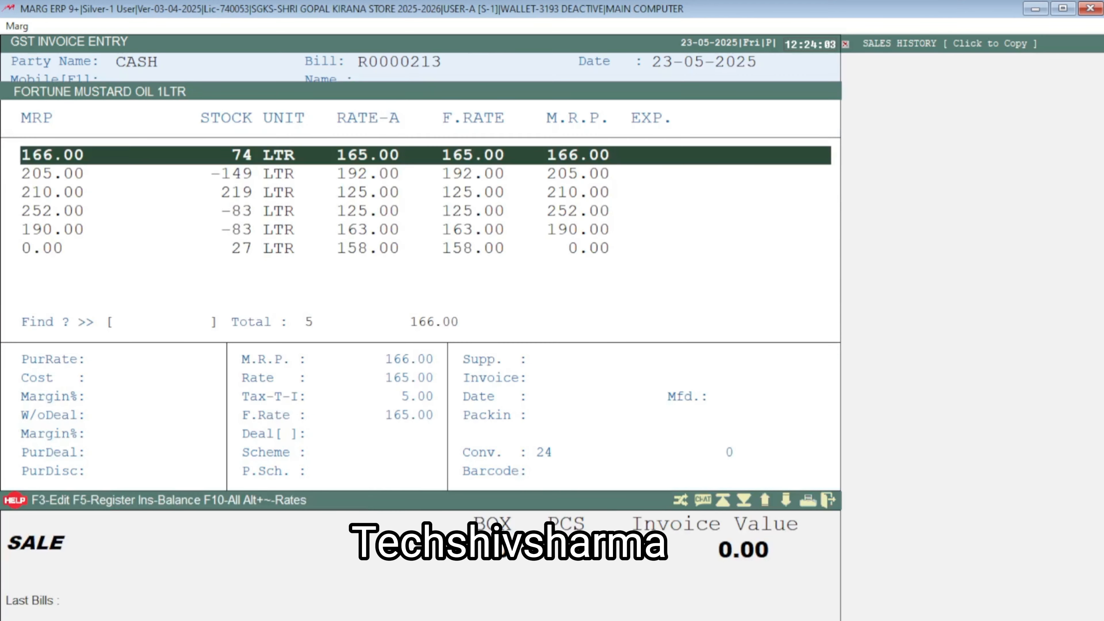
key(Down)
key(Down)
key(Return)
text(5)
key(Return)
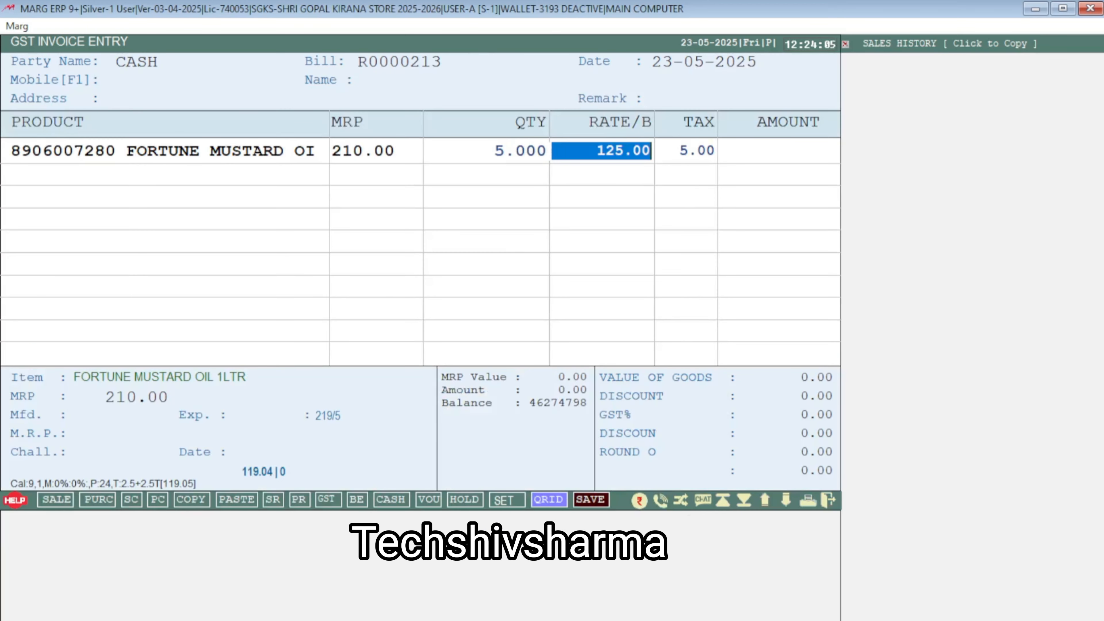
key(Return)
key(Return)
Step: Open FORTUNE MUSTARD OIL 1LTR for modification from the item list and go to its CONV.BOX field
key(Return)
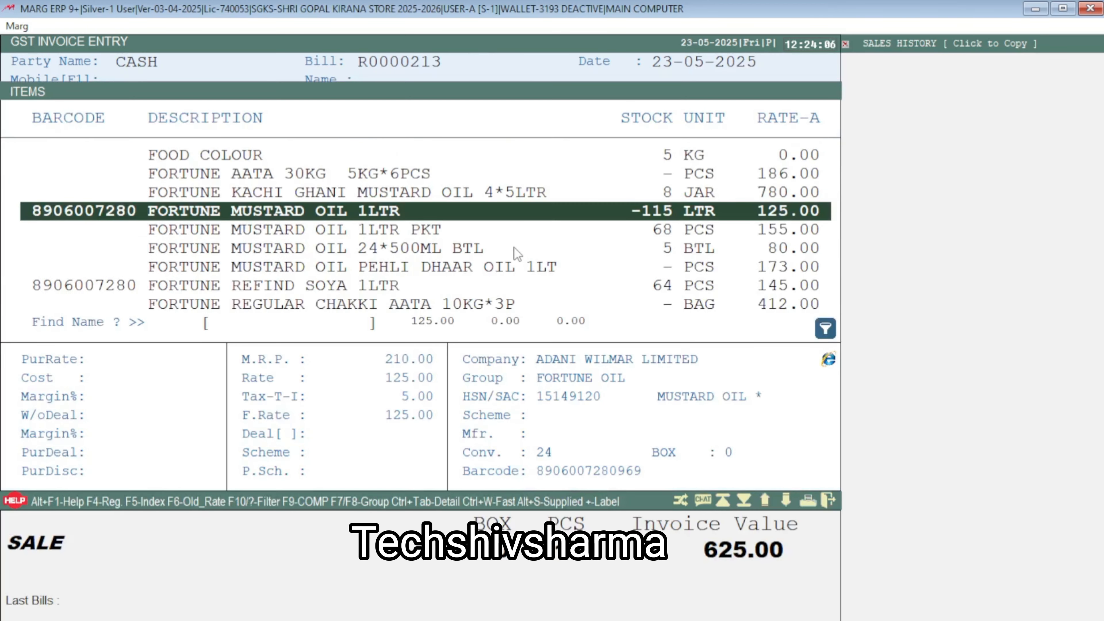
key(Down)
key(Down)
key(Down)
click(657, 213)
key(F3)
key(Return)
key(Return)
key(Return)
key(Return)
key(Return)
key(Return)
key(Return)
key(Return)
key(Return)
key(Return)
key(Return)
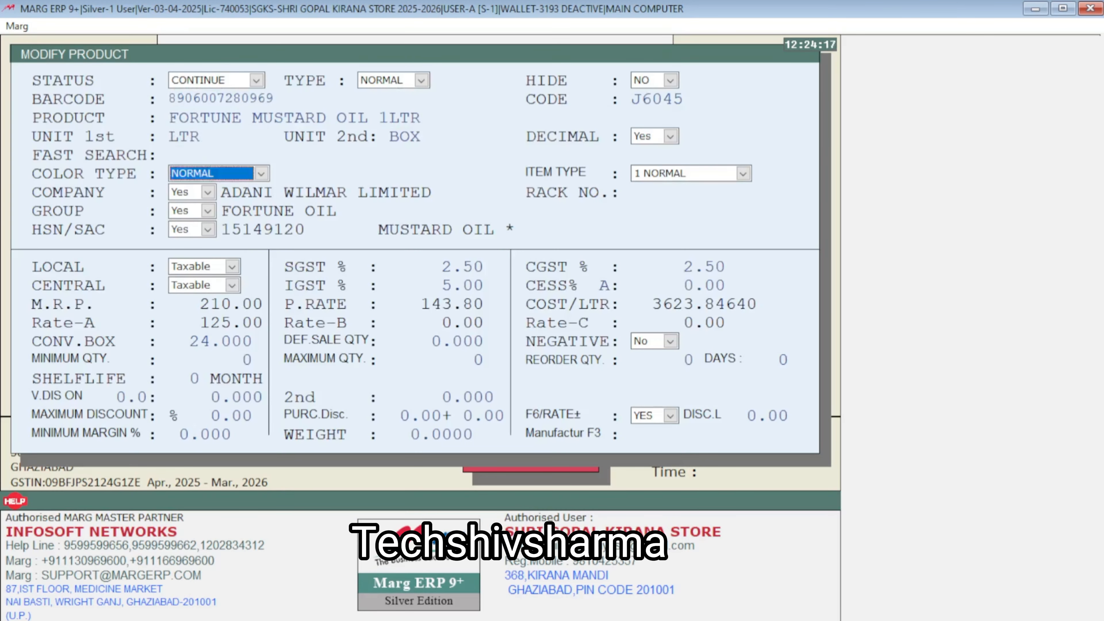
key(Return)
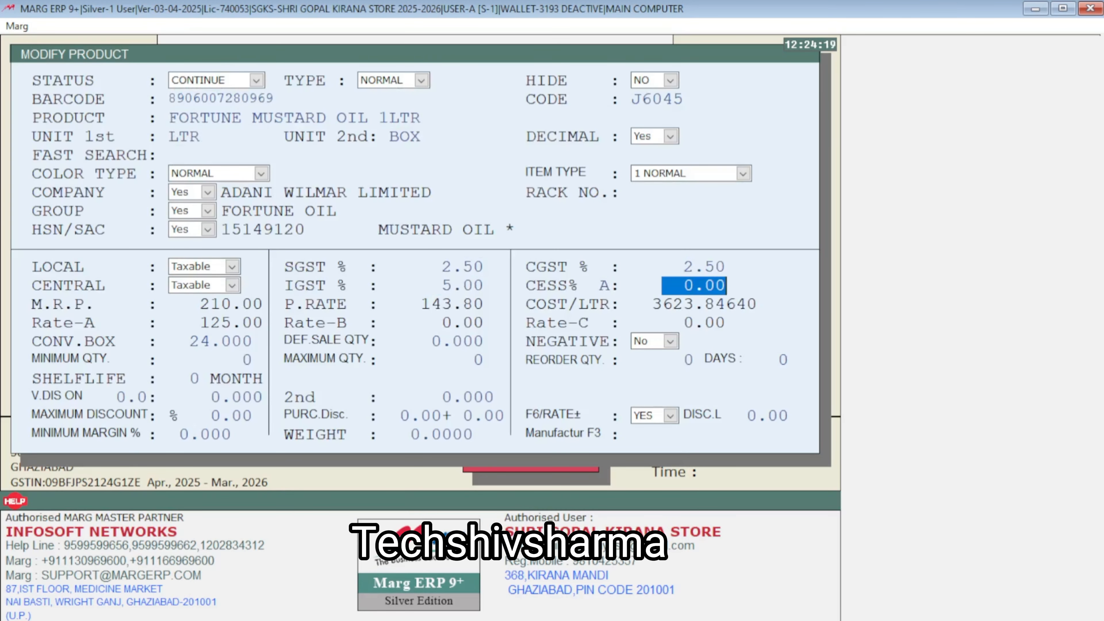
key(Return)
key(Return)
key(Up)
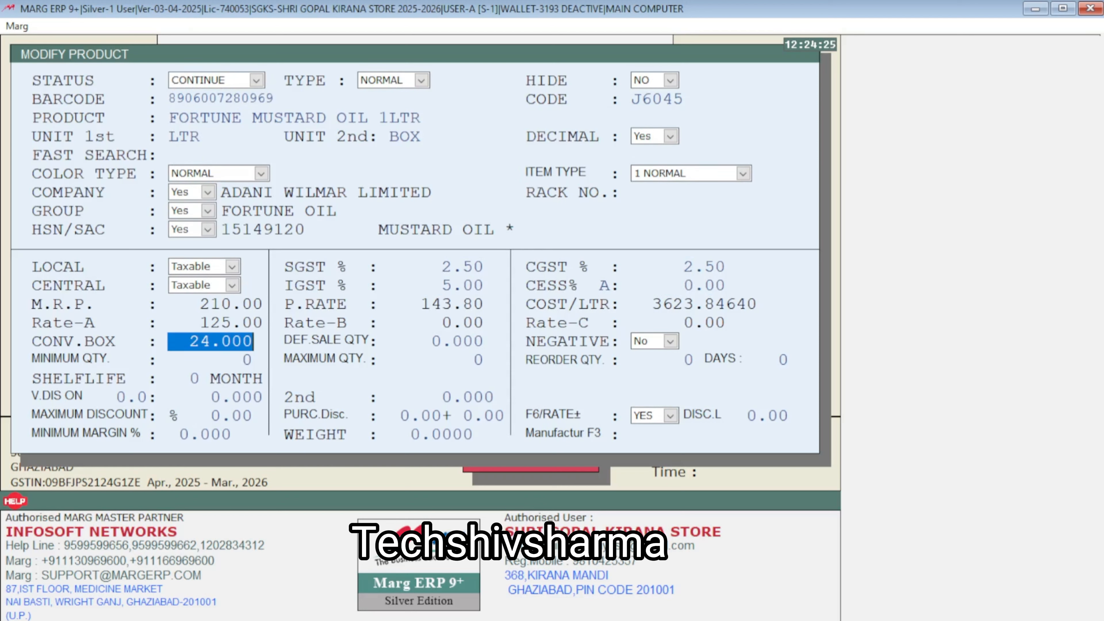
Step: Switch to user 001 by entering the user ID and password, keeping the default user settings
key(ctrl+F10)
text(***)
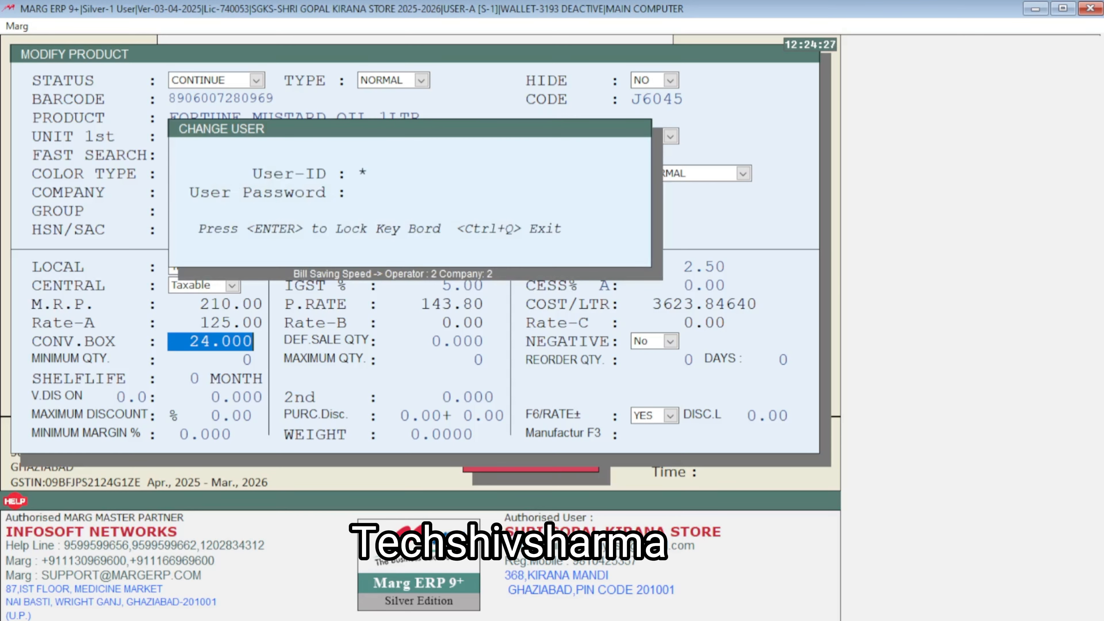
key(Return)
text(**)
key(Return)
key(Return)
key(Return)
key(Return)
key(Return)
key(Return)
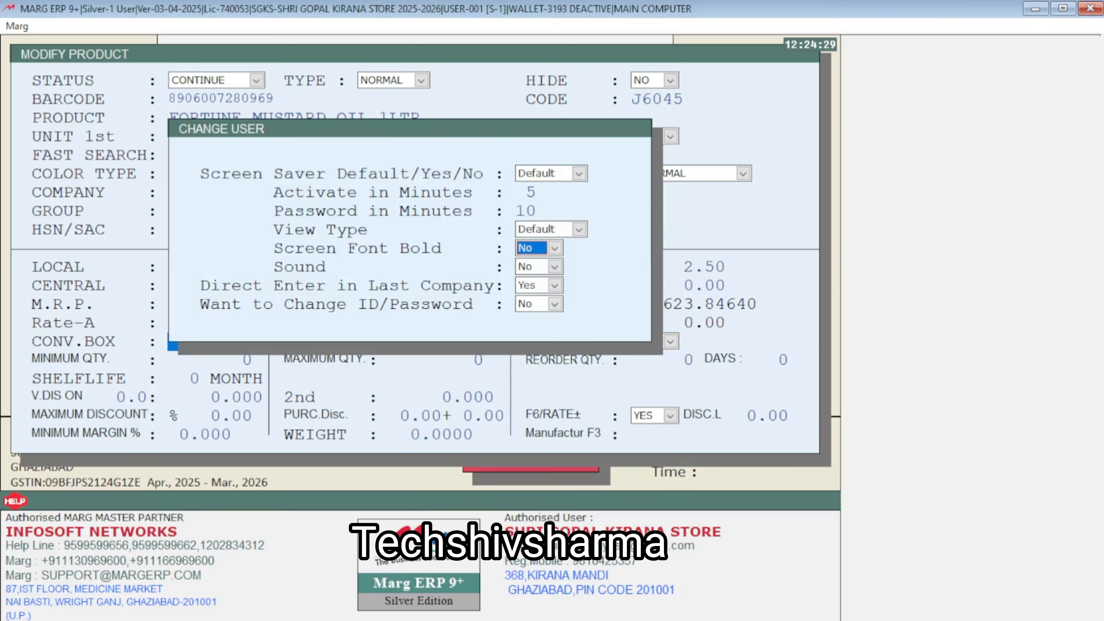
key(Return)
Step: Try to set the product's CONV.BOX to 0.000 and save the changes
key(BackSpace)
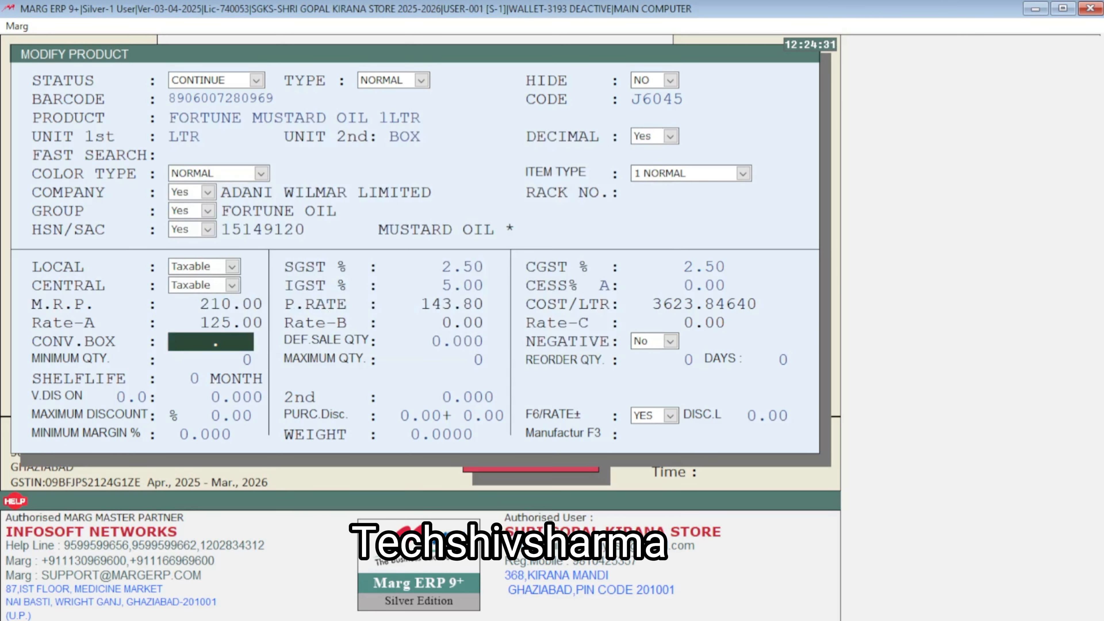
key(Return)
key(Escape)
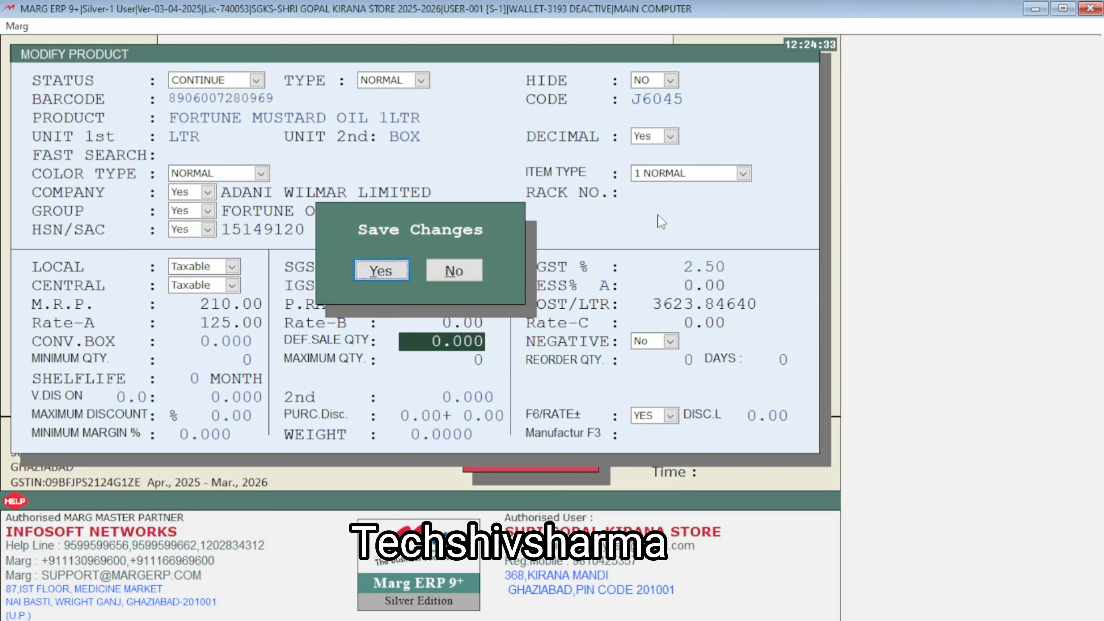
key(Return)
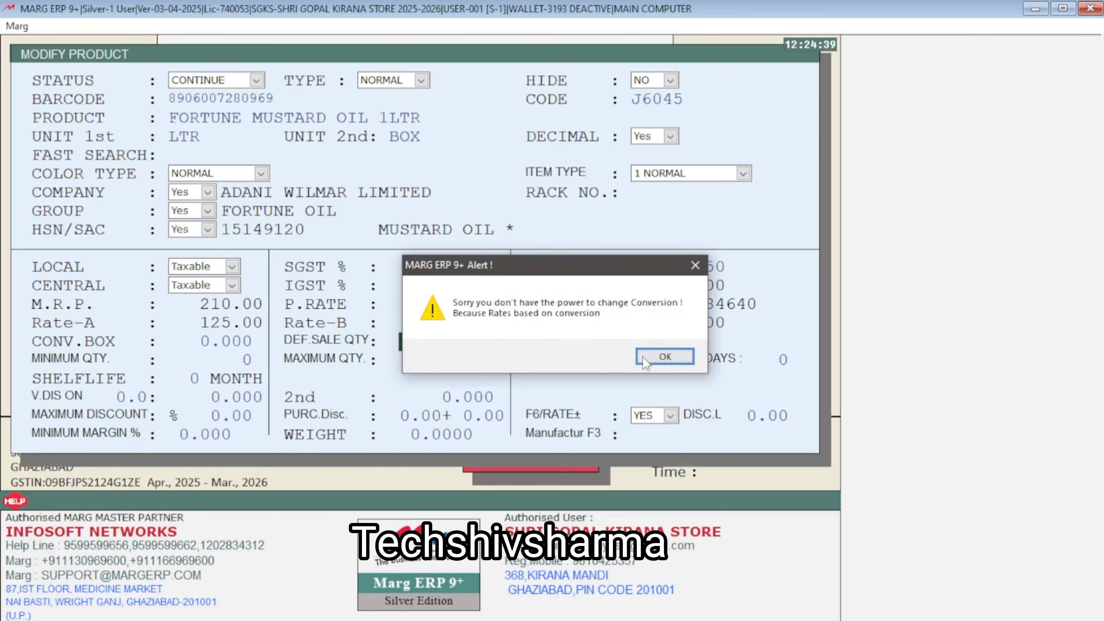
click(652, 360)
Step: Close the item list and leave the unsaved cash bill
key(Down)
key(Down)
key(Down)
key(Down)
key(Down)
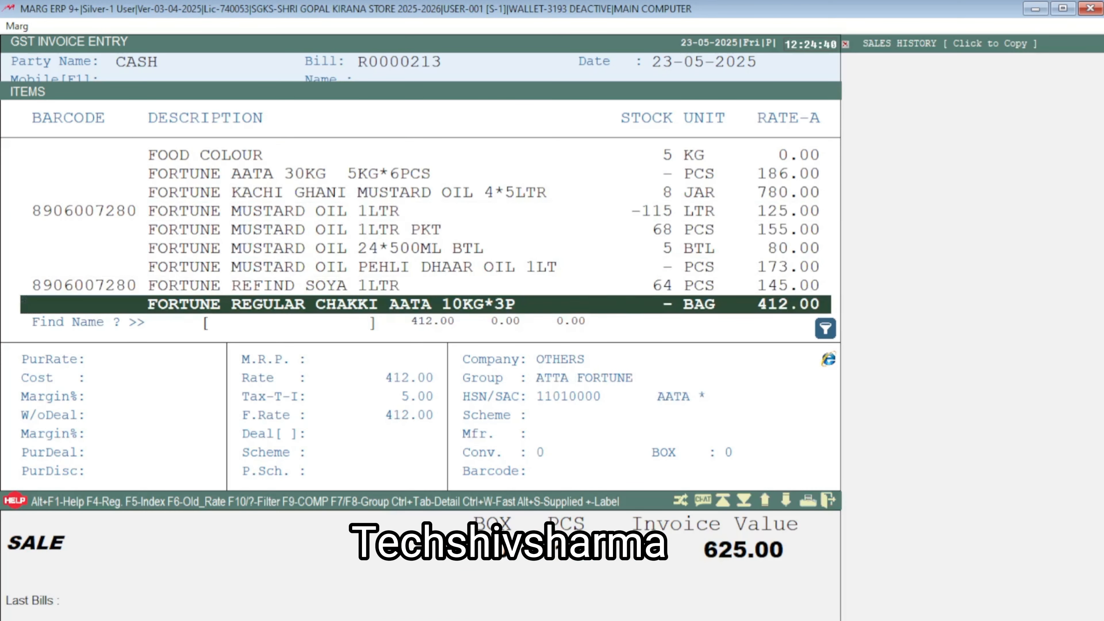
key(Up)
key(Up)
key(Up)
key(Escape)
key(Escape)
Step: Open the Password & Authority window listing the users and their powers
key(alt+e)
key(Up)
key(Up)
key(Up)
key(Down)
key(Up)
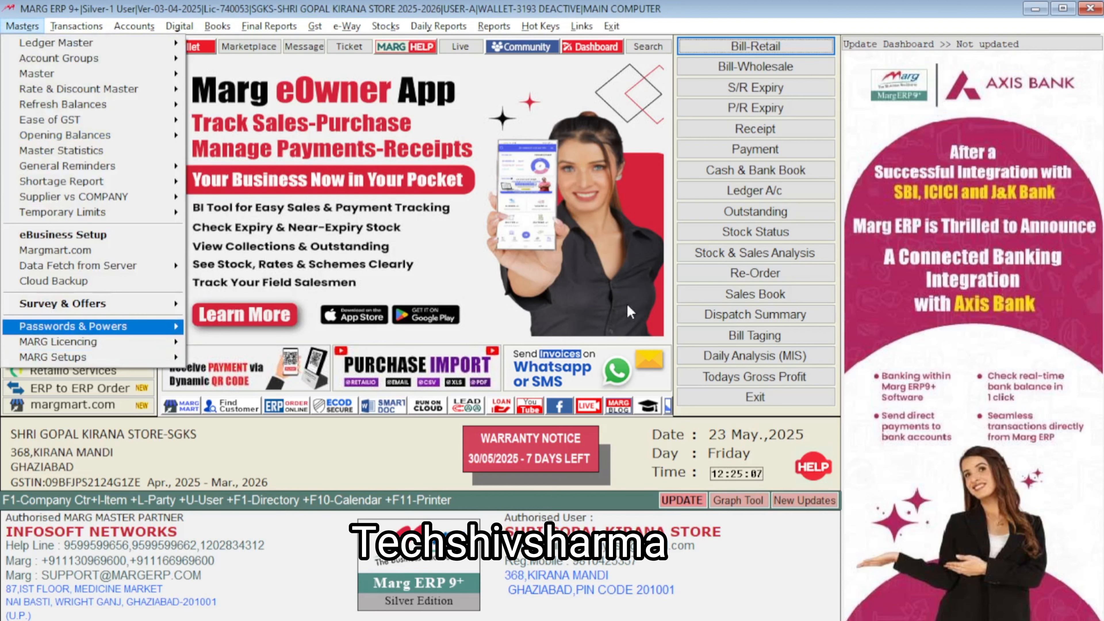
key(Right)
key(Down)
key(Up)
key(Return)
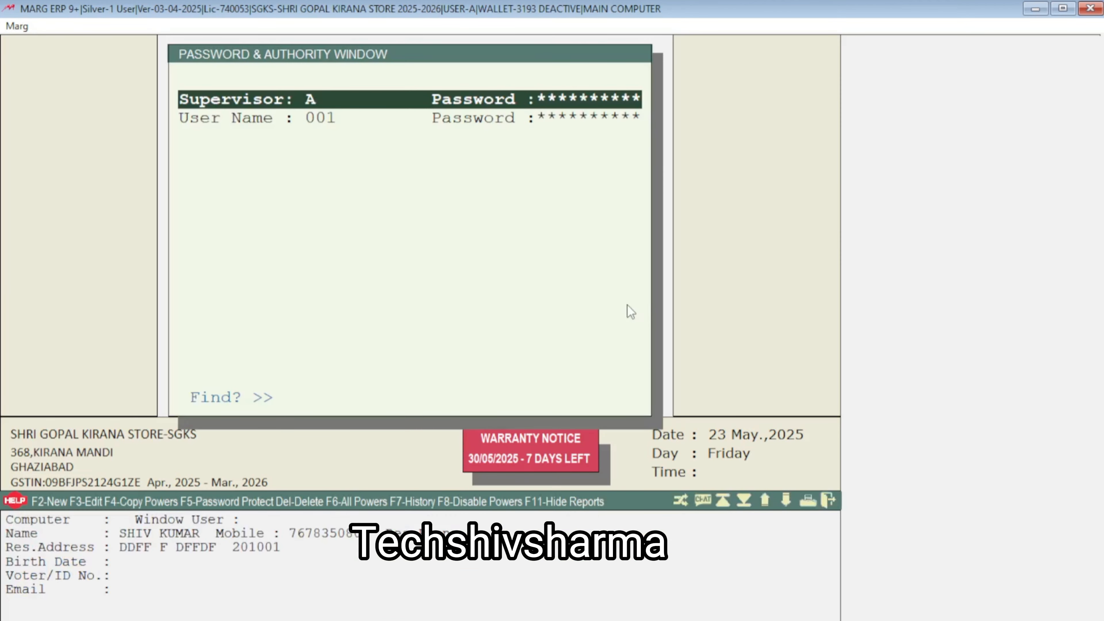
Step: Search all of supervisor A's powers for CONVERSION, check the conversion-change permission, and leave the powers
key(Return)
key(Return)
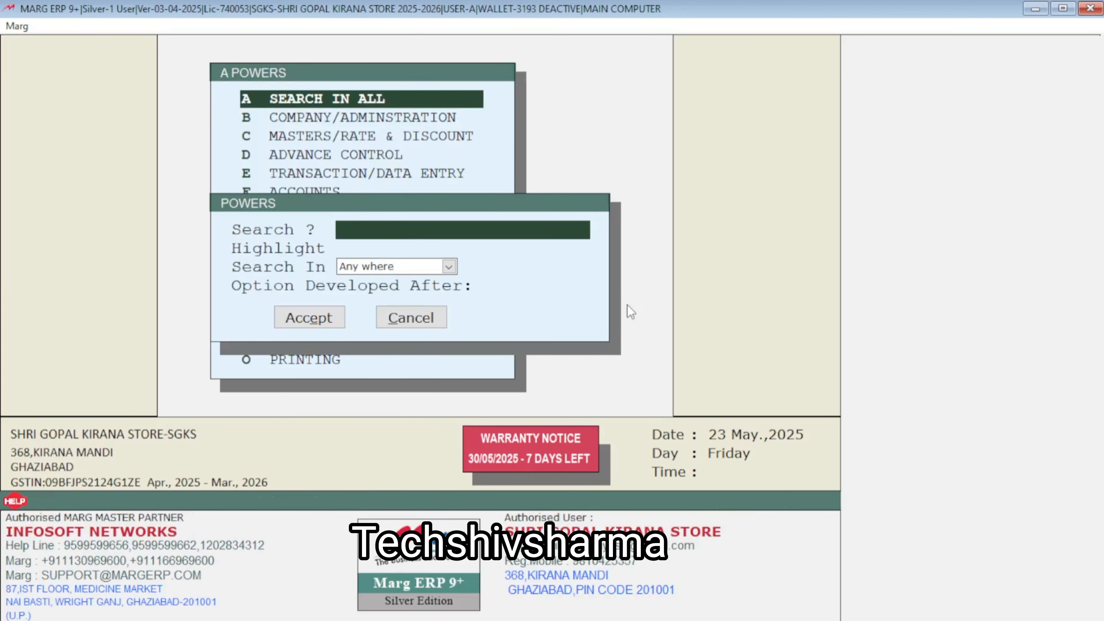
text(CONVERS)
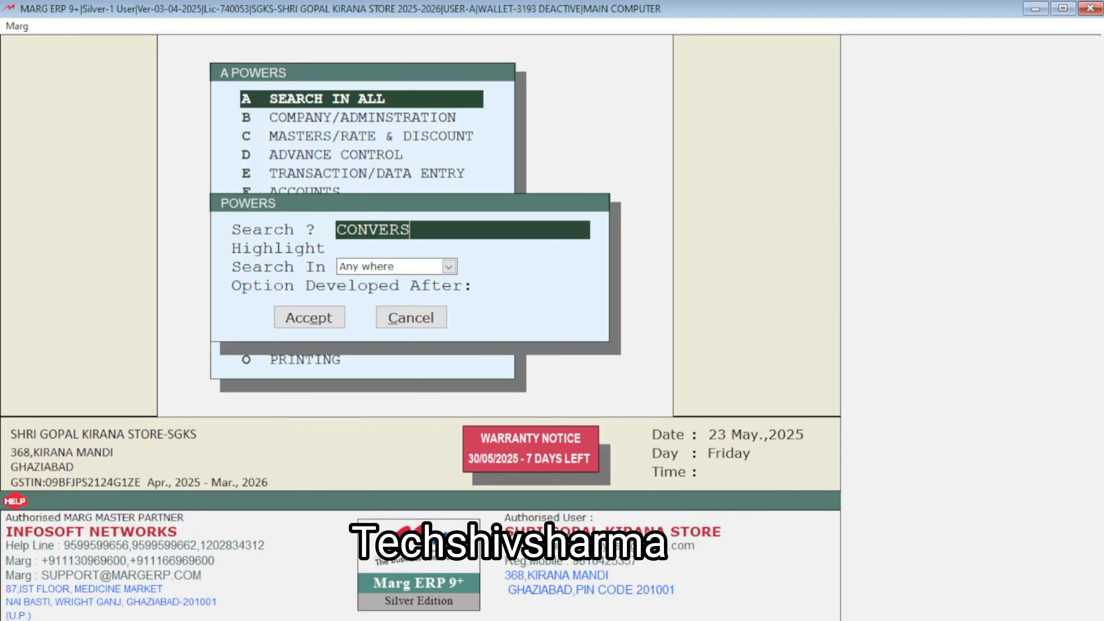
text(ION)
key(Return)
key(Return)
key(Return)
key(Return)
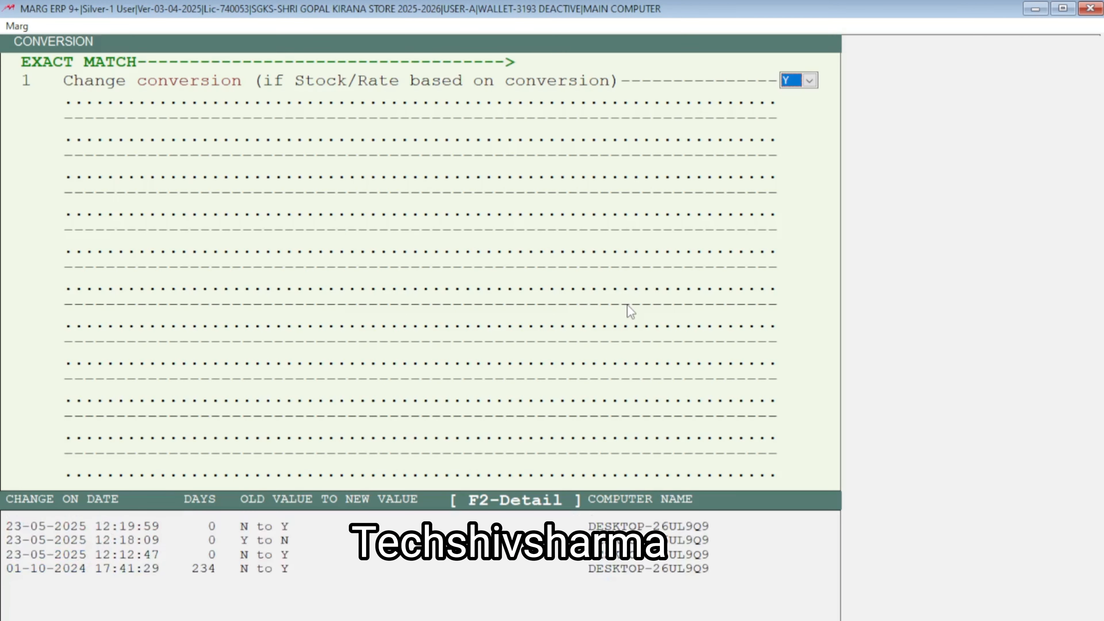
key(Escape)
key(Escape)
Step: Start a new CASH sale bill and bring up its item list
key(alt+n)
key(Return)
key(Return)
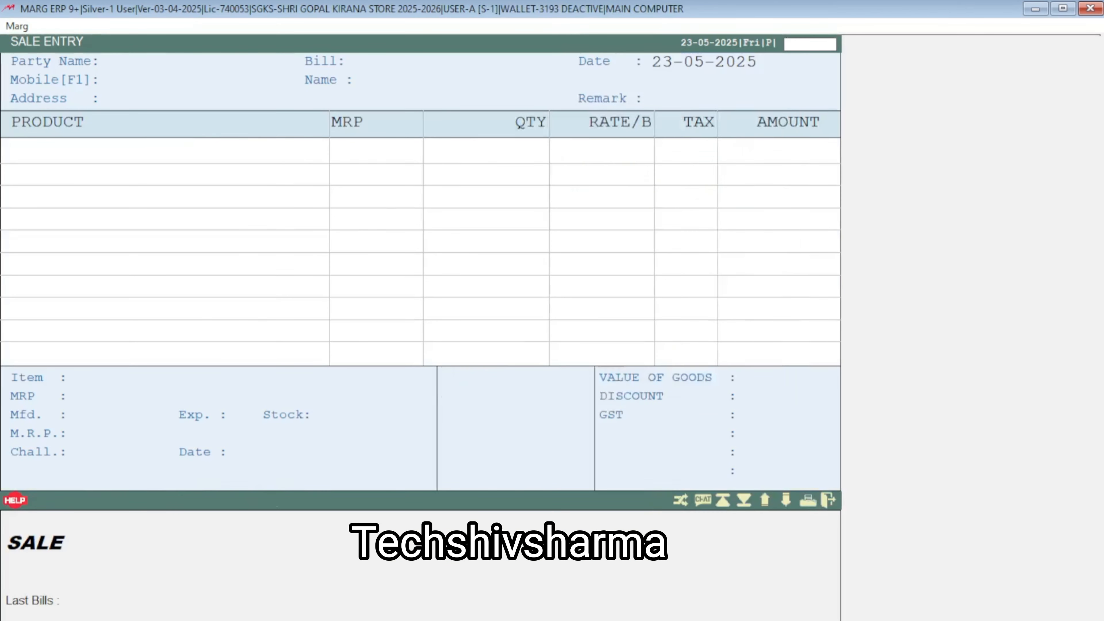
key(Return)
key(Return)
key(Return)
key(Return)
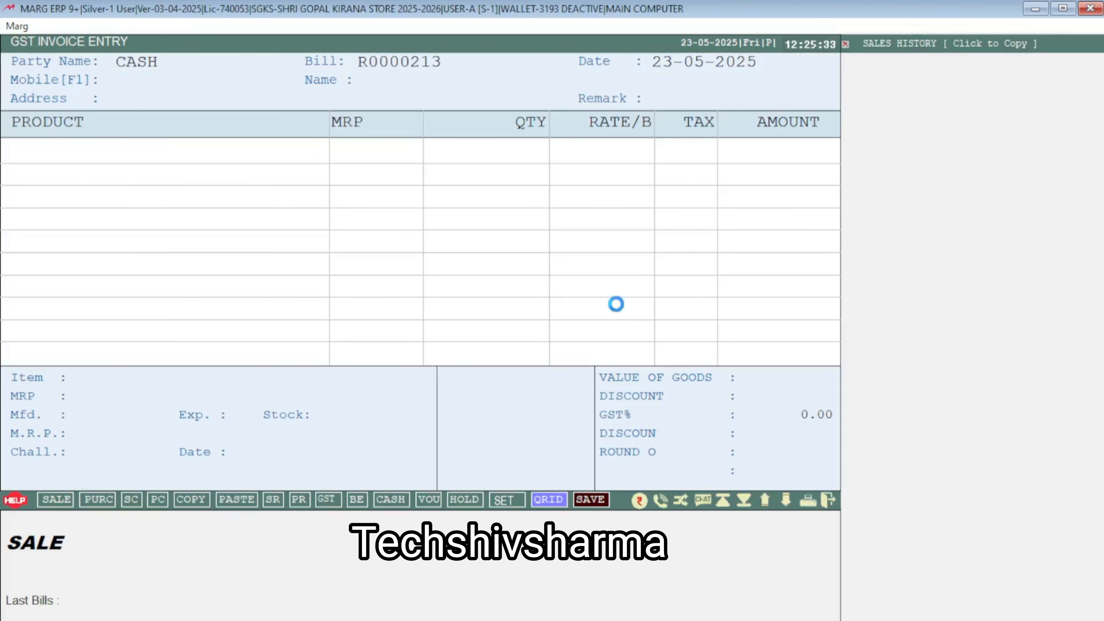
key(Return)
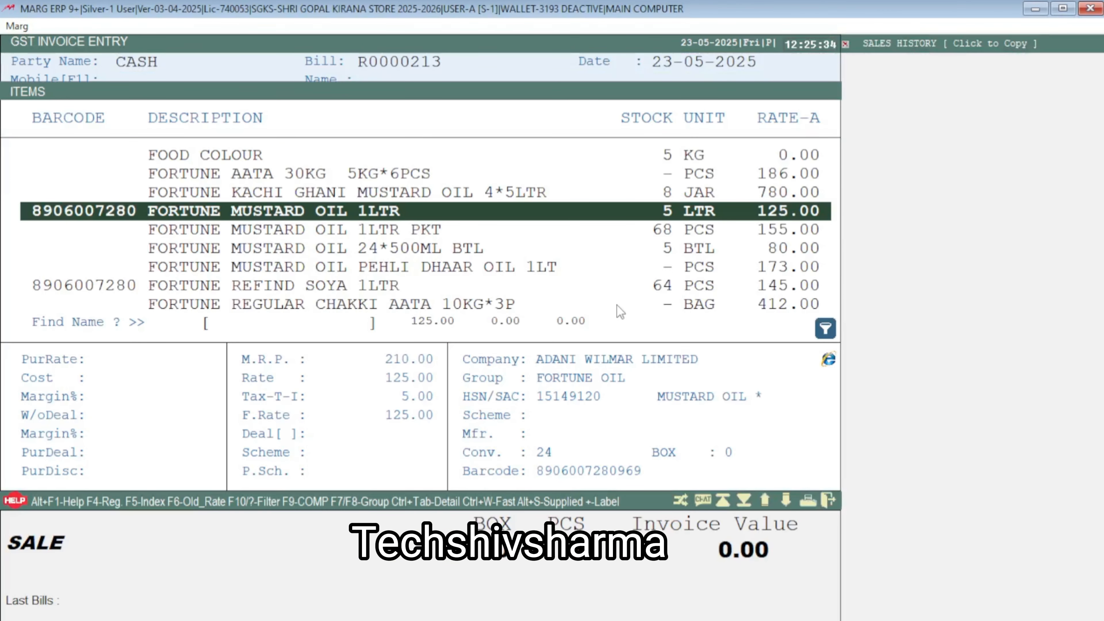
Step: Add 5 LTR of FORTUNE MUSTARD OIL 1LTR with MRP 210.00 to the bill and delete that line
key(Return)
text(5)
key(Return)
key(Return)
key(Return)
key(Delete)
Step: Set CONV.BOX of FORTUNE MUSTARD OIL 1LTR to 0.000 and save the product, agreeing to the conversion change
key(Return)
key(ctrl+Return)
key(Return)
key(Return)
key(Return)
key(Return)
key(Return)
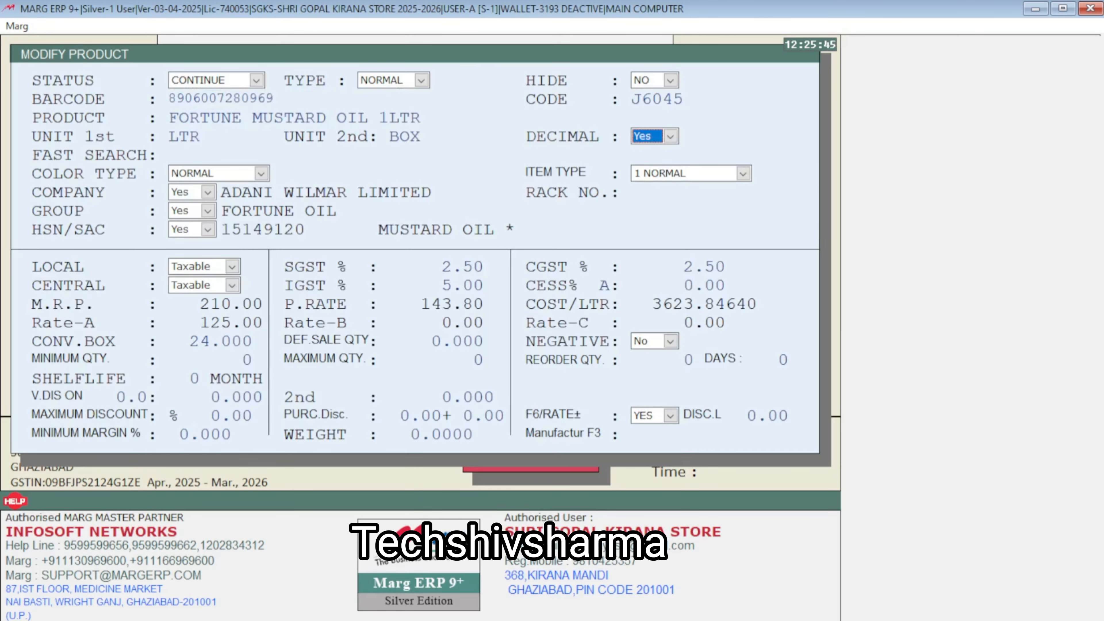
key(Return)
key(Return)
key(Return)
key(Return)
key(Return)
key(Return)
key(Delete)
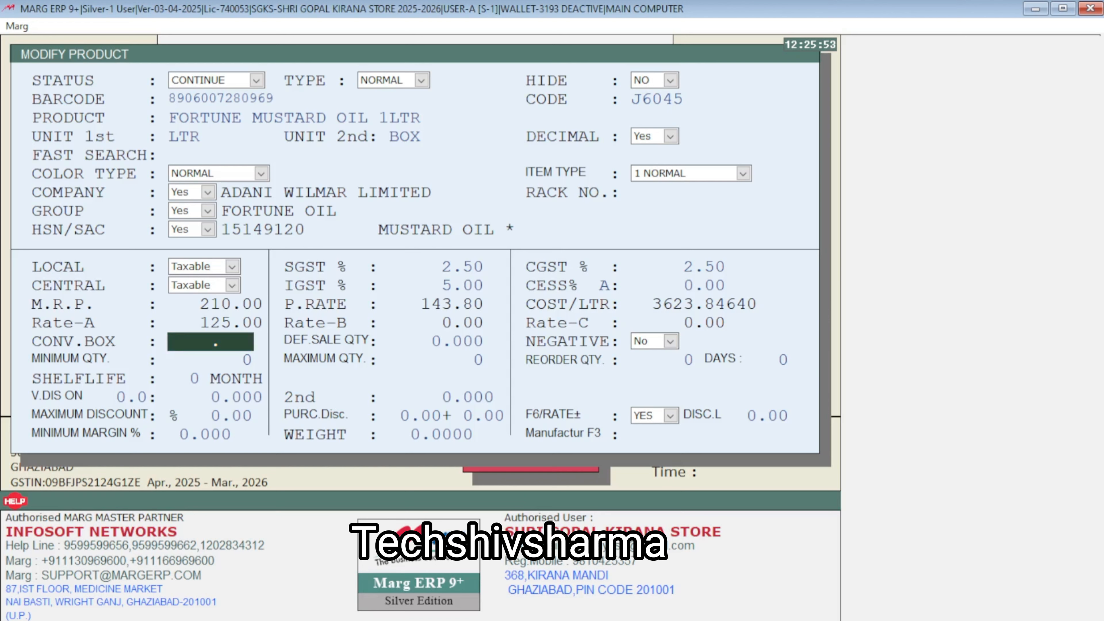
key(ctrl+w)
key(Return)
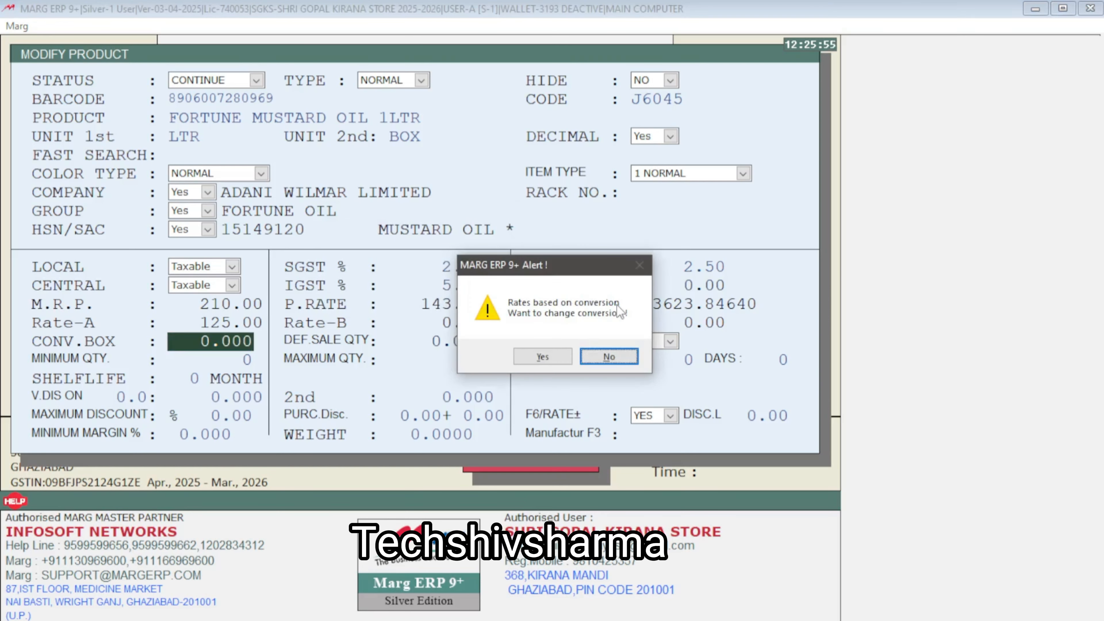
key(Left)
key(Return)
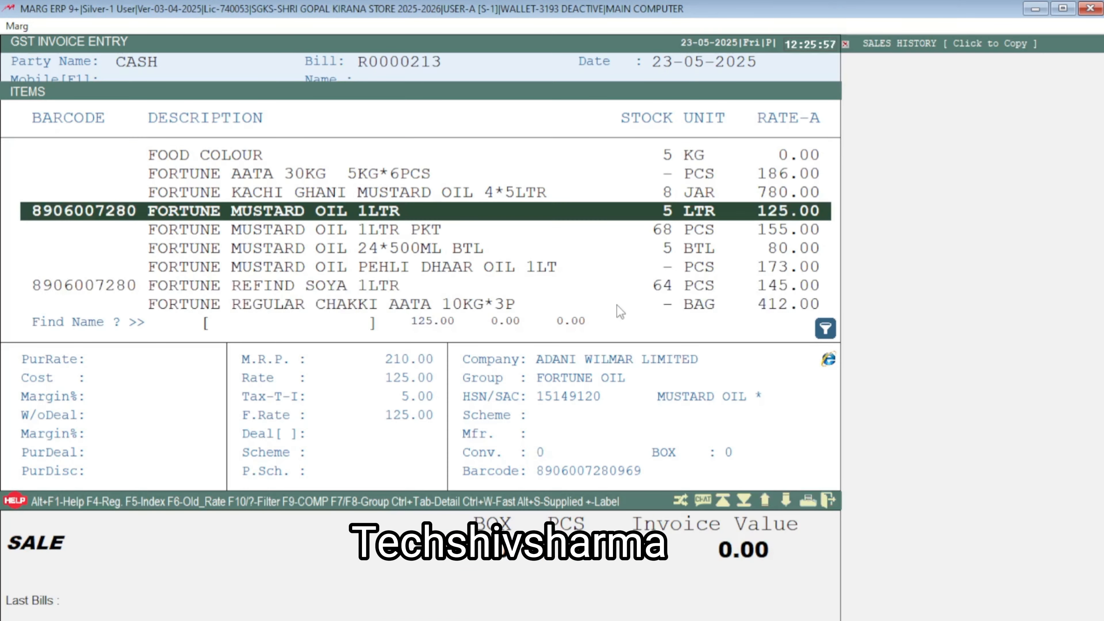
Step: Add 5 LTR of FORTUNE MUSTARD OIL 1LTR from the 210.00 MRP batch at rate 125.00, and reopen the item list
key(Return)
key(Down)
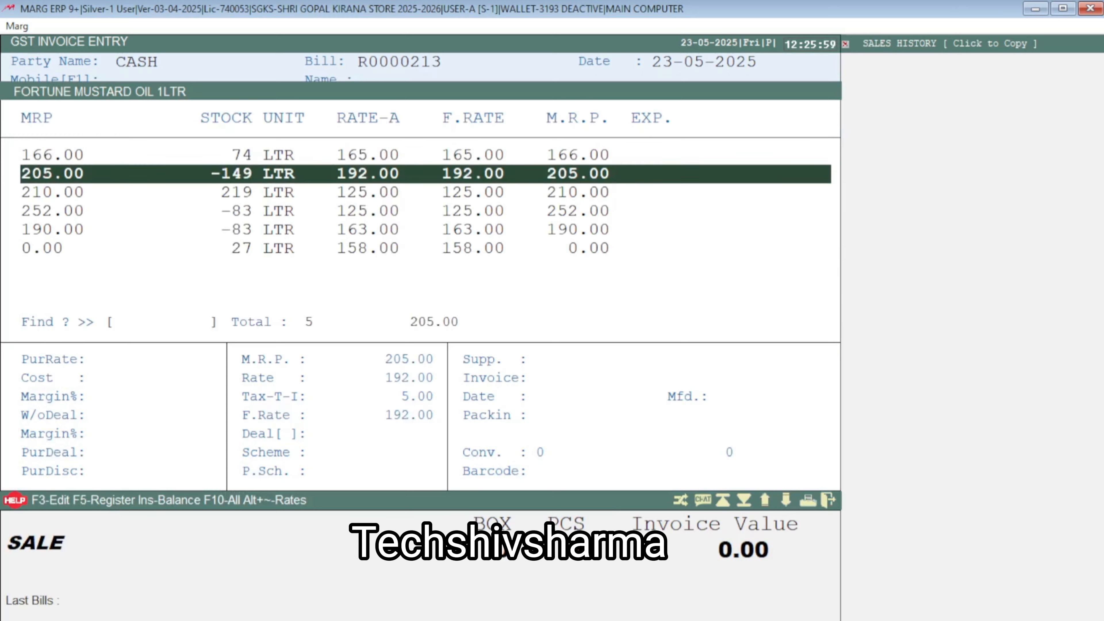
key(Down)
key(Return)
text(5)
key(Return)
key(Return)
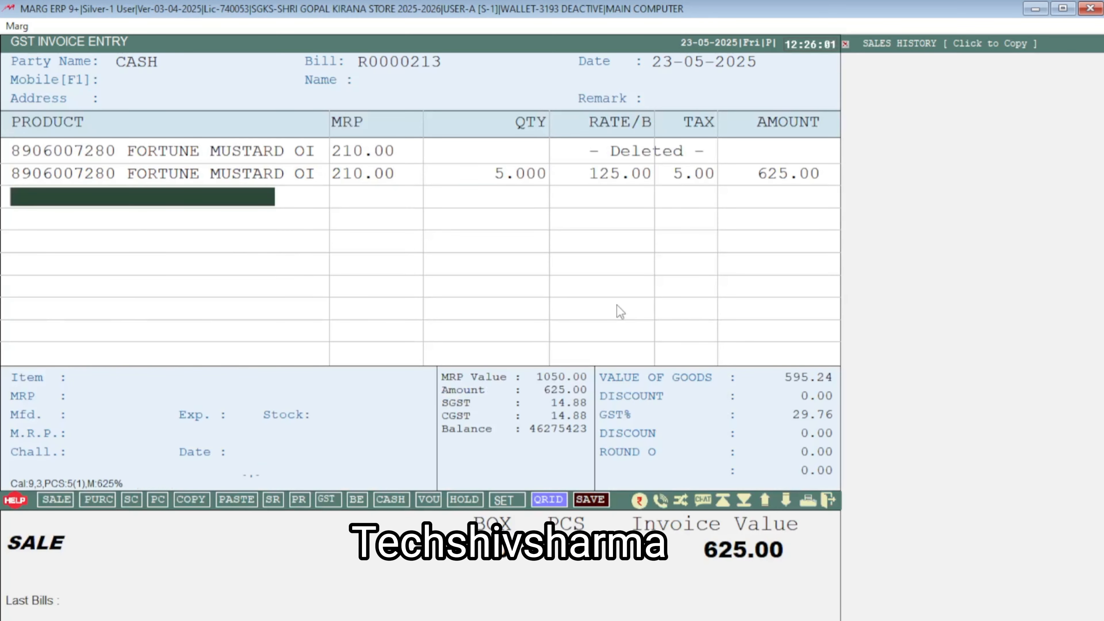
key(Return)
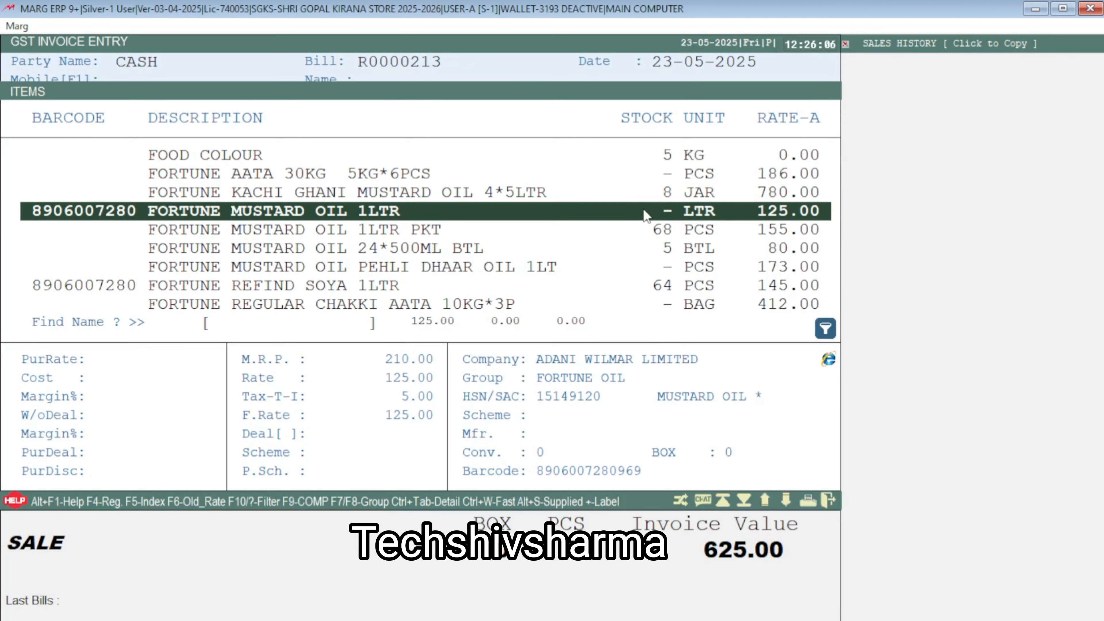
Step: Add 2 PCS of FORTUNE MUSTARD OIL 1LTR PKT at rate 155.00 to the bill and close the item list
key(Down)
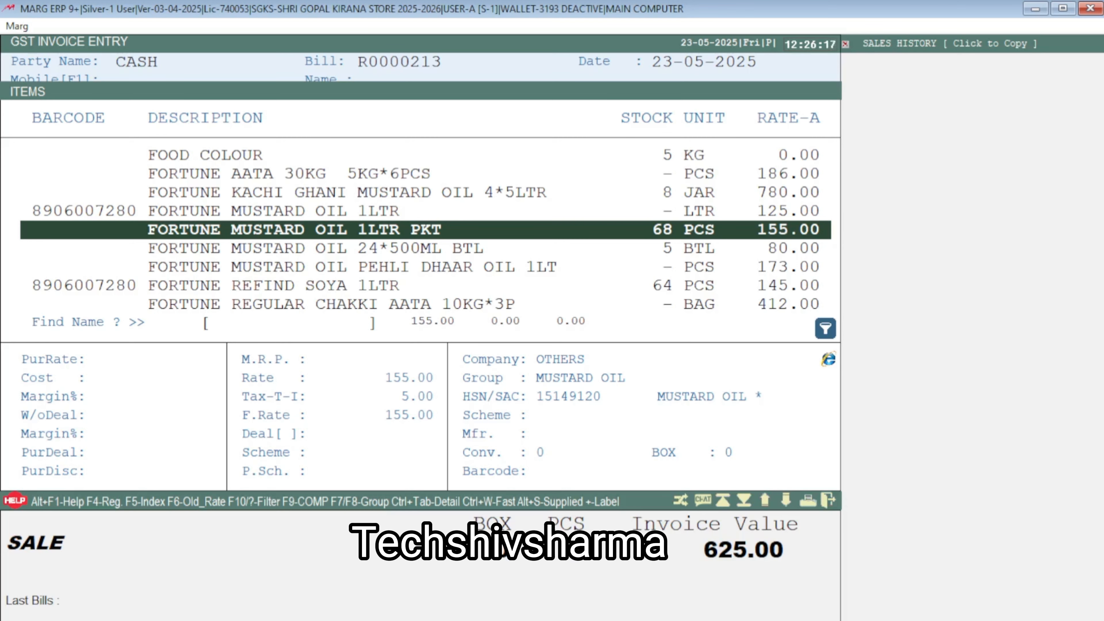
key(Return)
text(2)
key(Return)
key(Return)
key(Return)
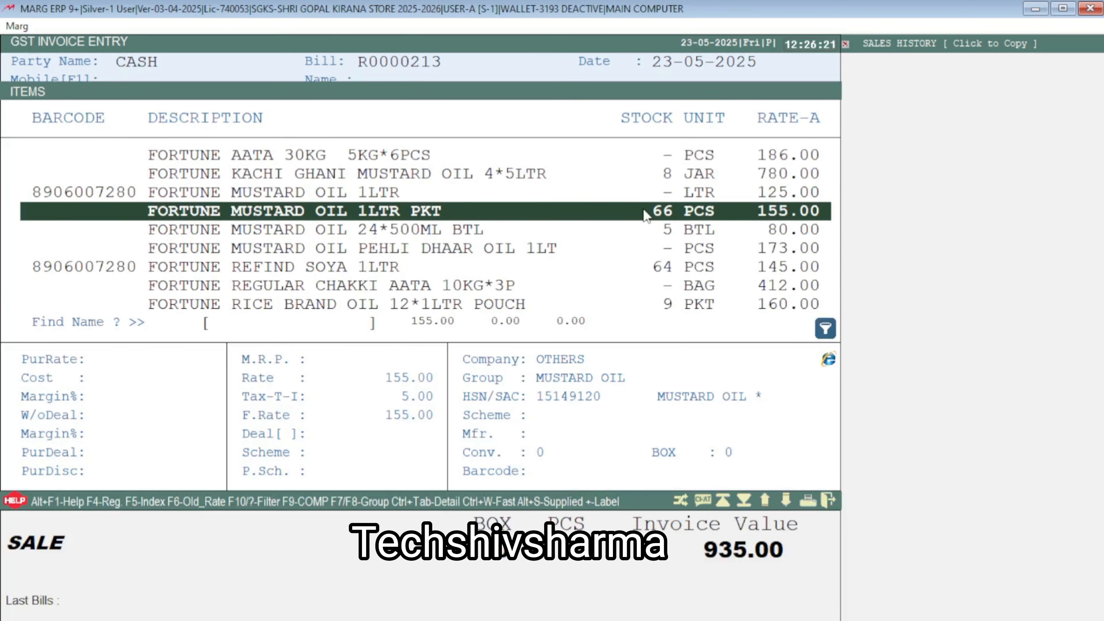
key(Escape)
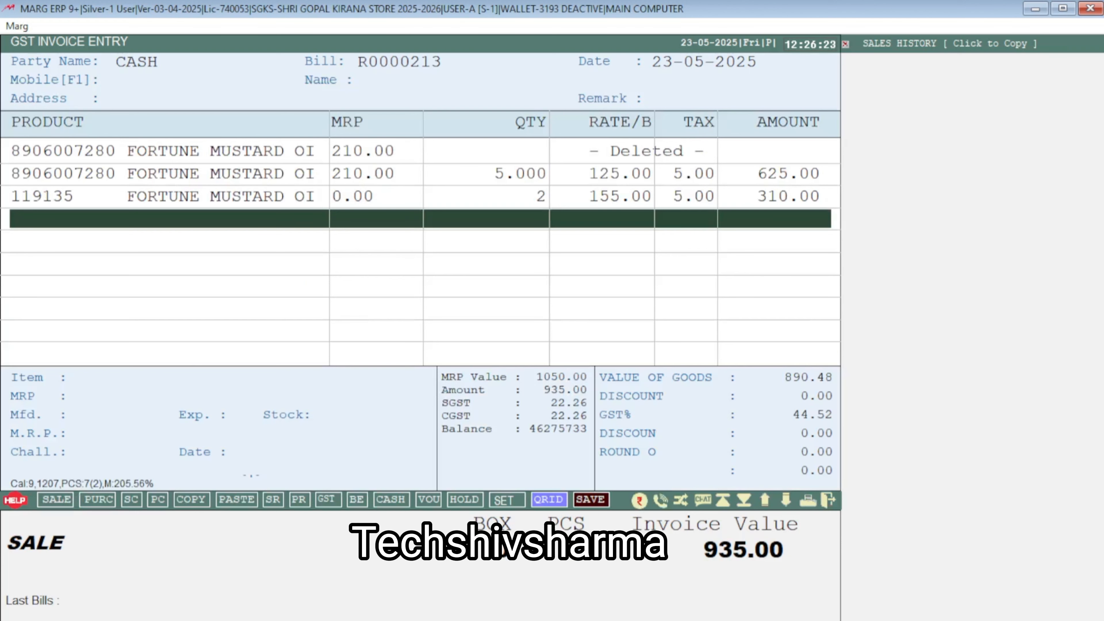
Step: Cancel the bill's payment entry without an amount, abandon the bill unsaved and leave sale entry
key(End)
key(Return)
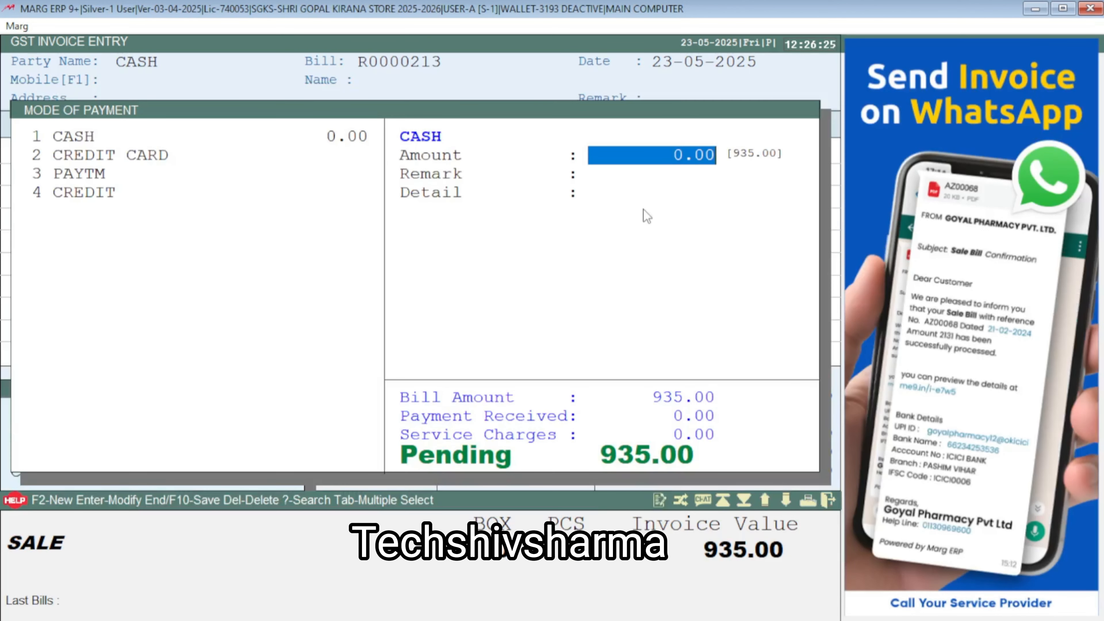
key(Escape)
key(Escape)
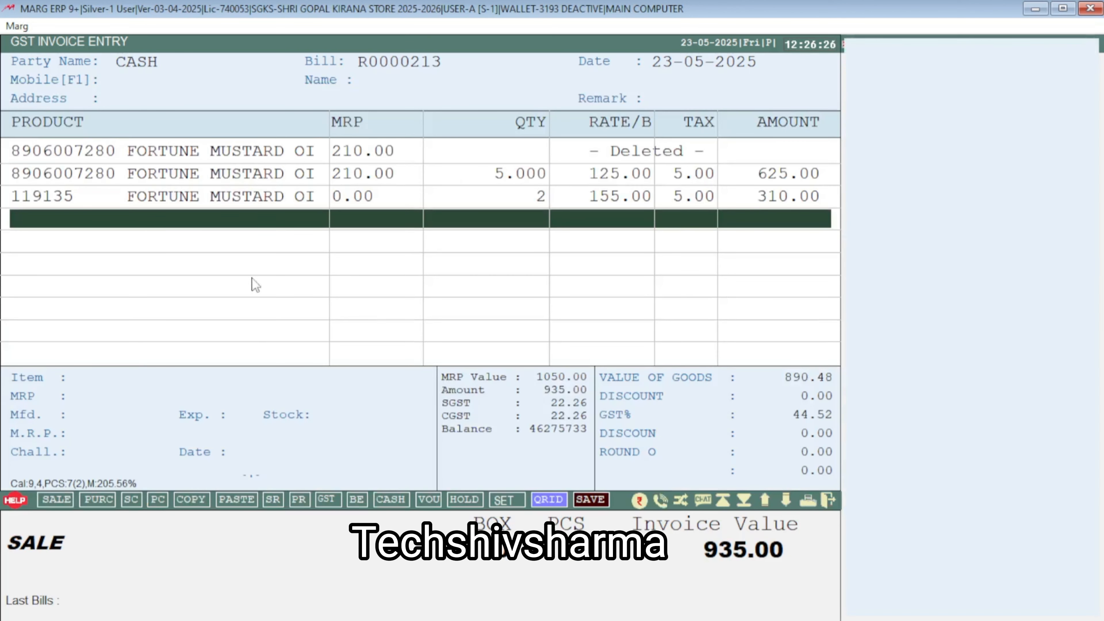
key(Escape)
click(441, 268)
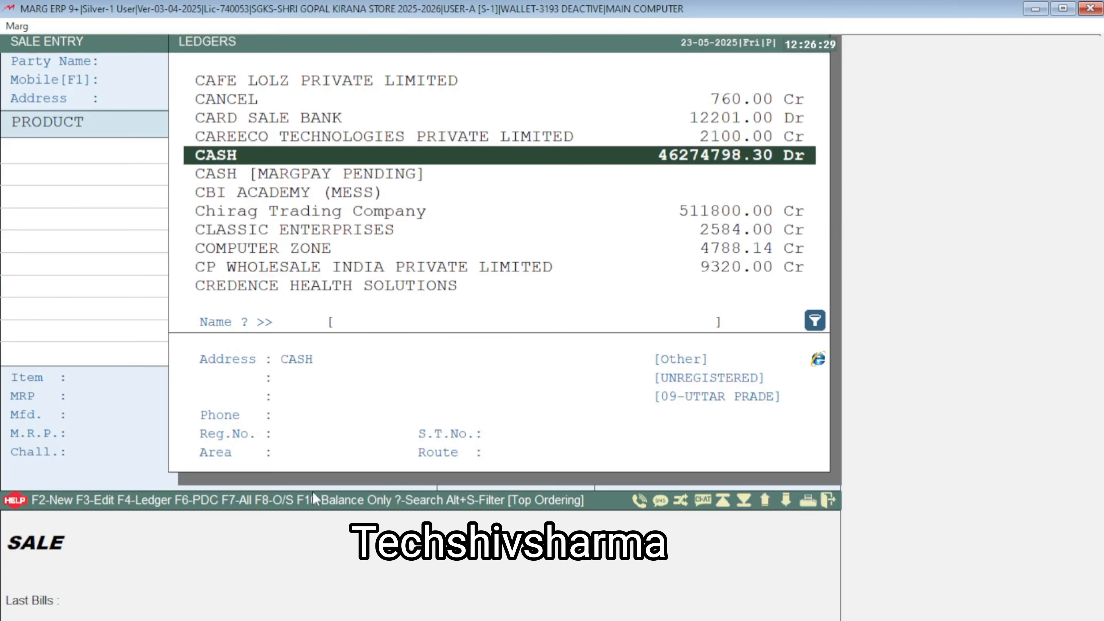
key(Escape)
key(Escape)
click(1035, 9)
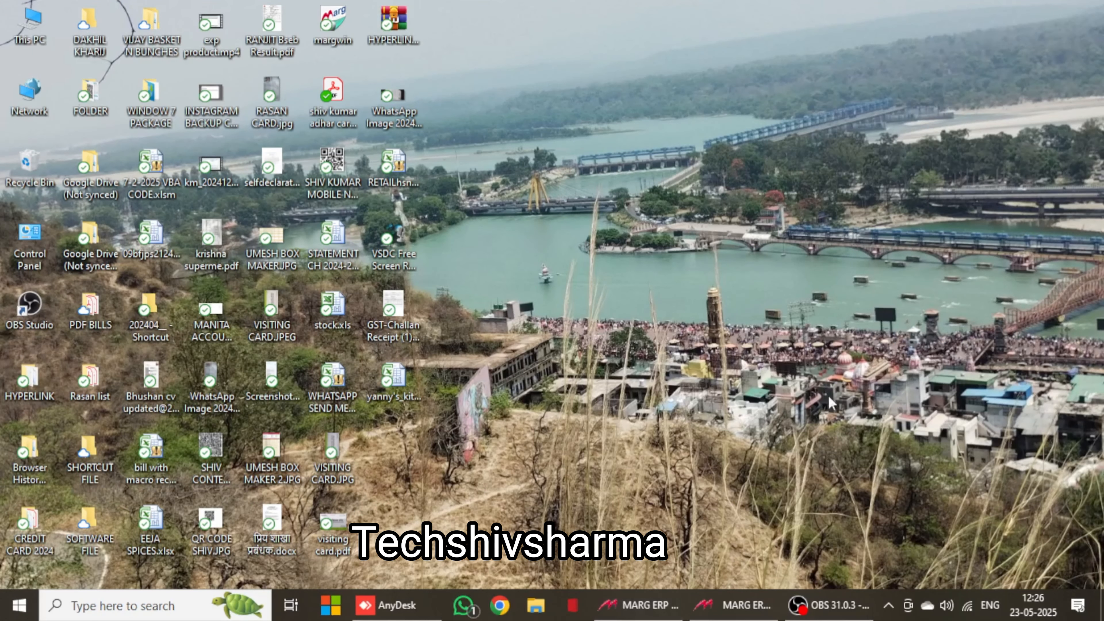
click(817, 605)
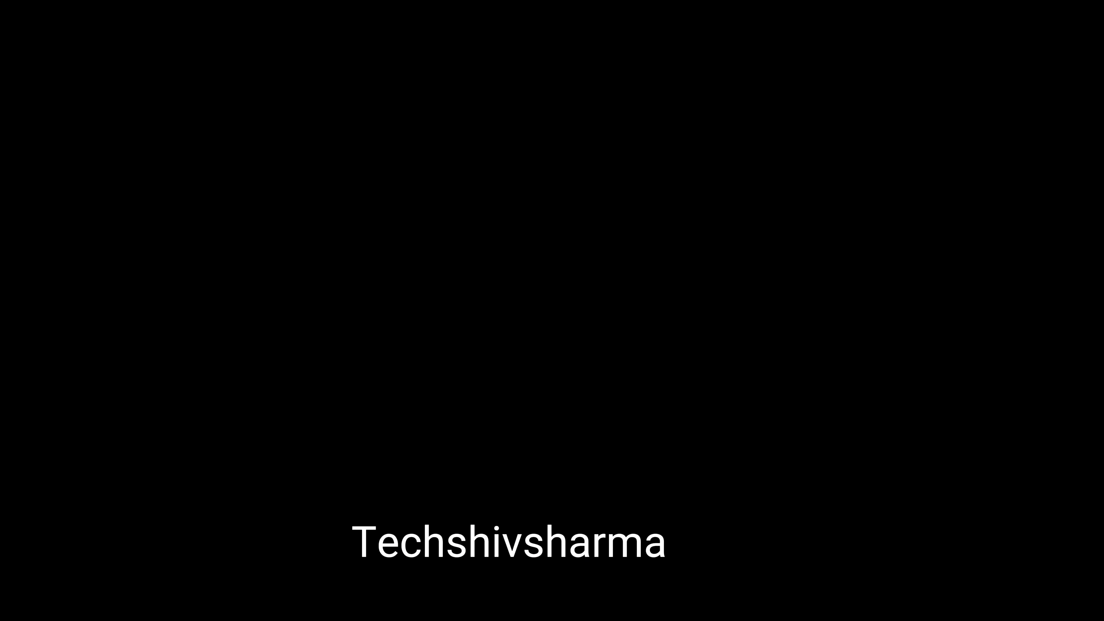